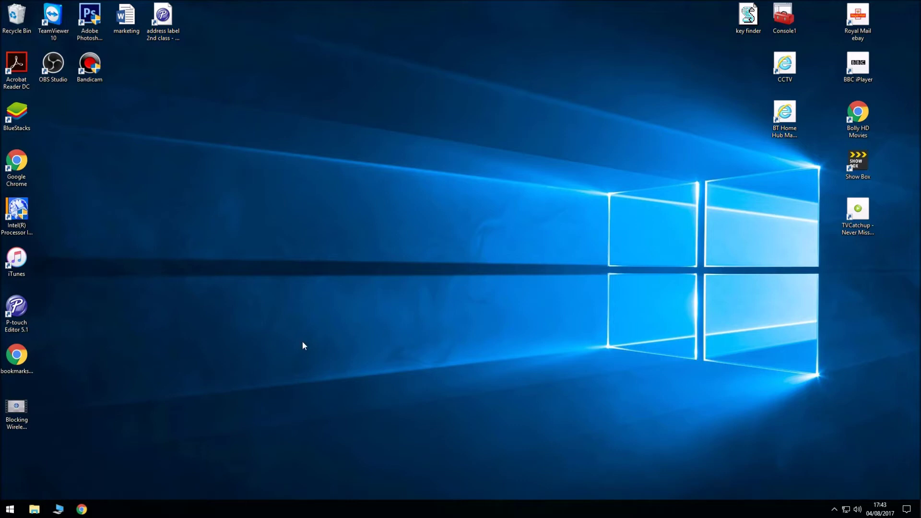
- Launch Google Chrome and enter the hub address 192.168.1.254
left_click(10, 509)
left_click(501, 254)
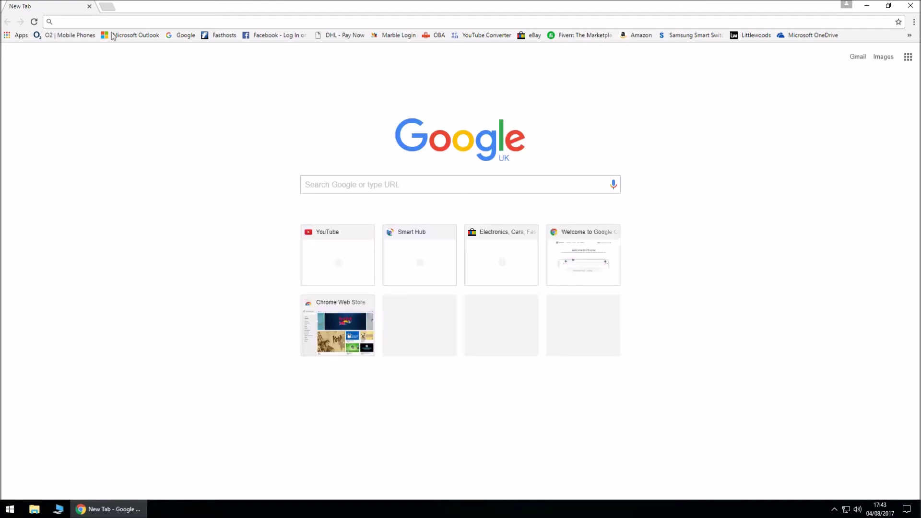
left_click(92, 23)
type("192.16")
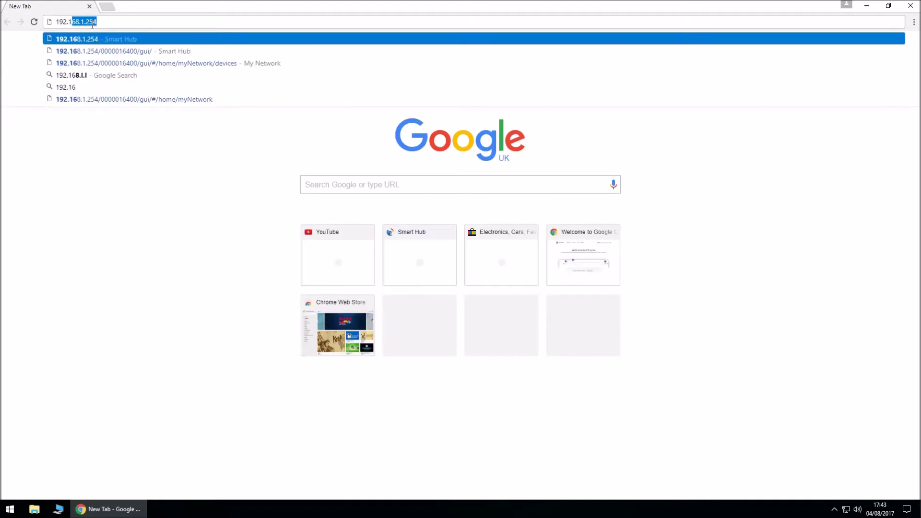
type("8.1.254/0000016400/gui/#/main/")
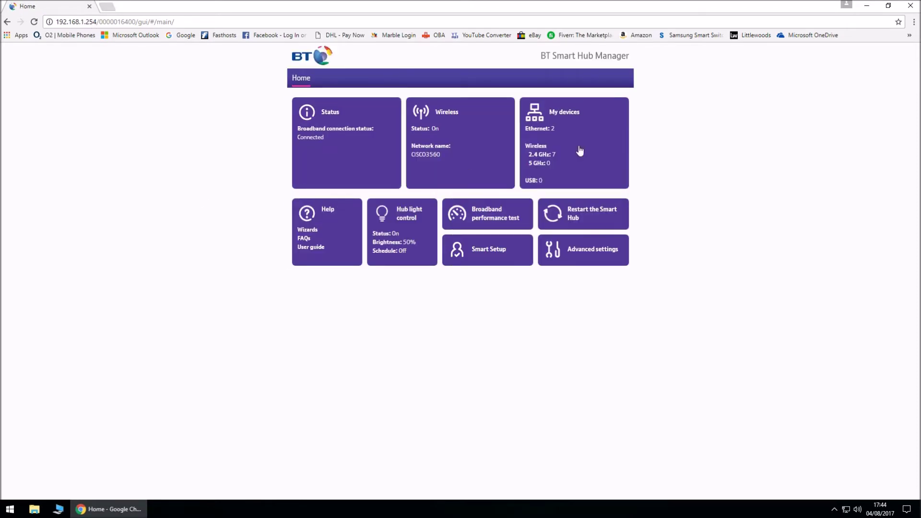
- Open My devices, scroll through the connected devices, and open device 192.168.1.72's details
left_click(569, 121)
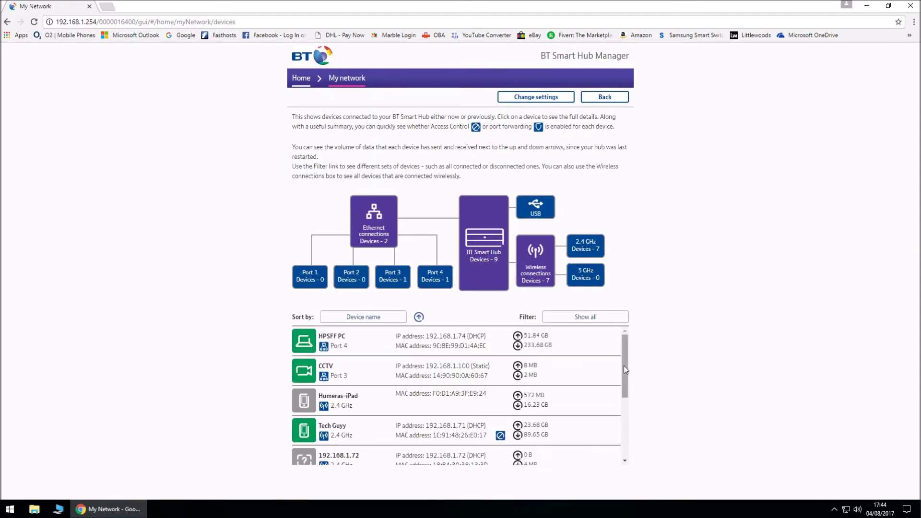
left_click_drag(624, 369, 625, 463)
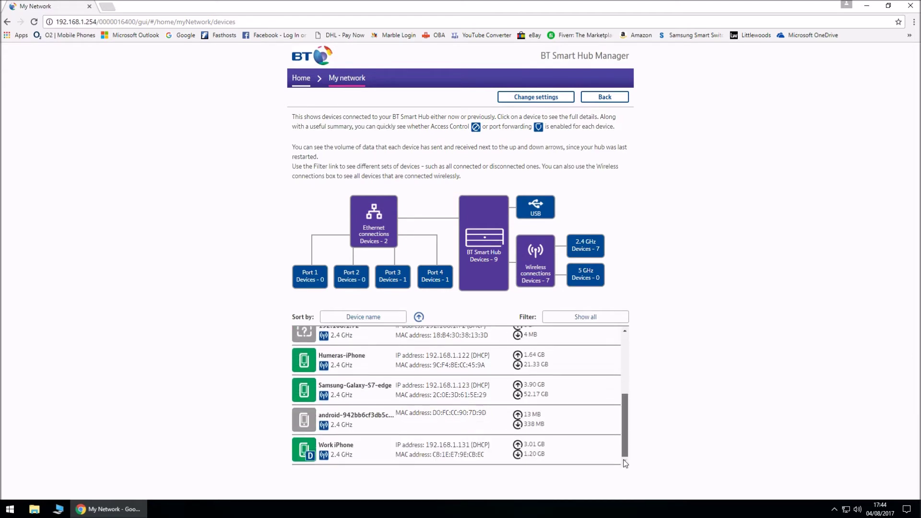
left_click_drag(625, 391, 628, 334)
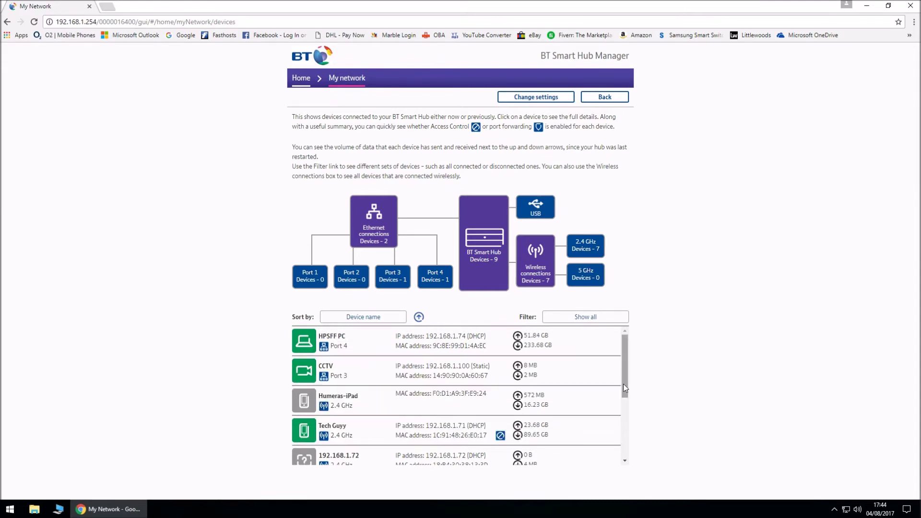
left_click_drag(623, 384, 609, 407)
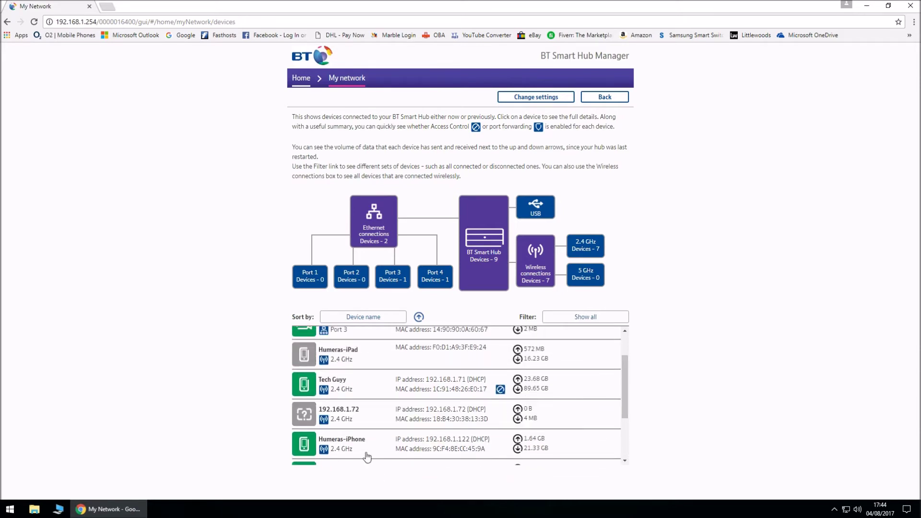
left_click(363, 421)
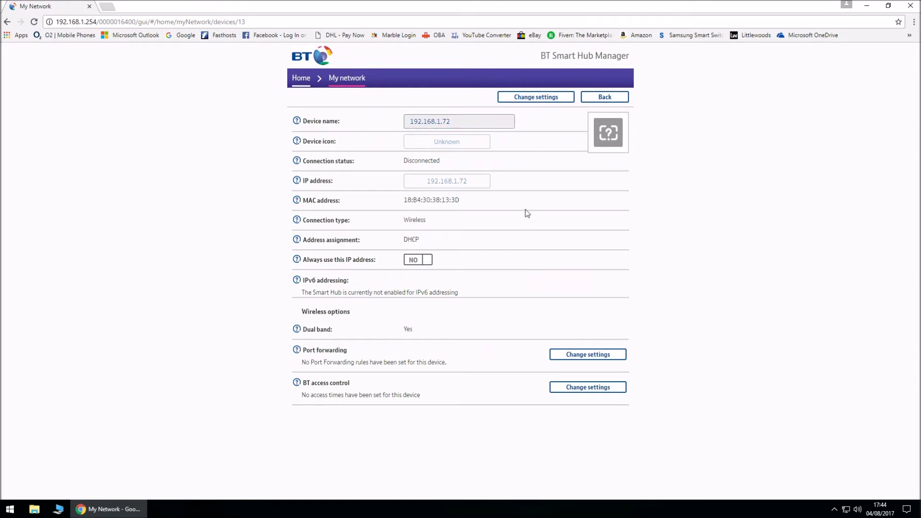
- Choose Change settings for device 192.168.1.72 and log in with the admin password
double_click(462, 121)
left_click(537, 98)
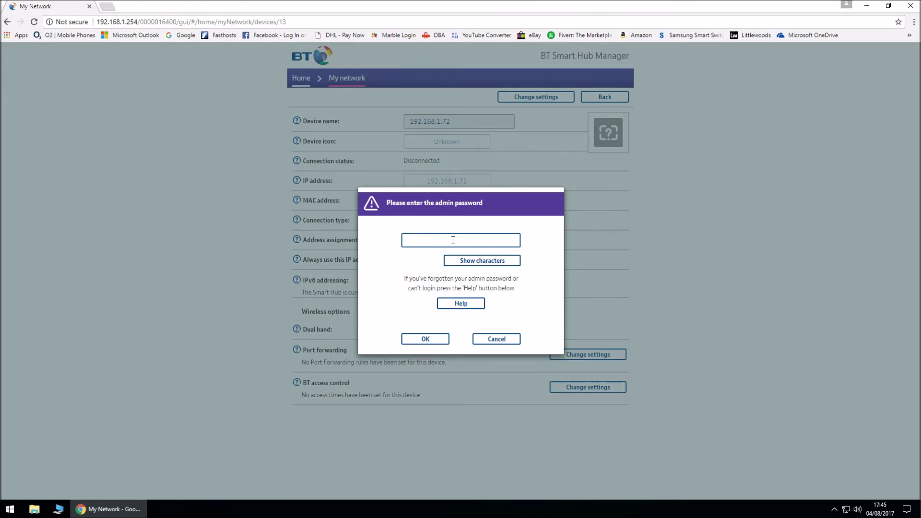
type("**********")
left_click(431, 340)
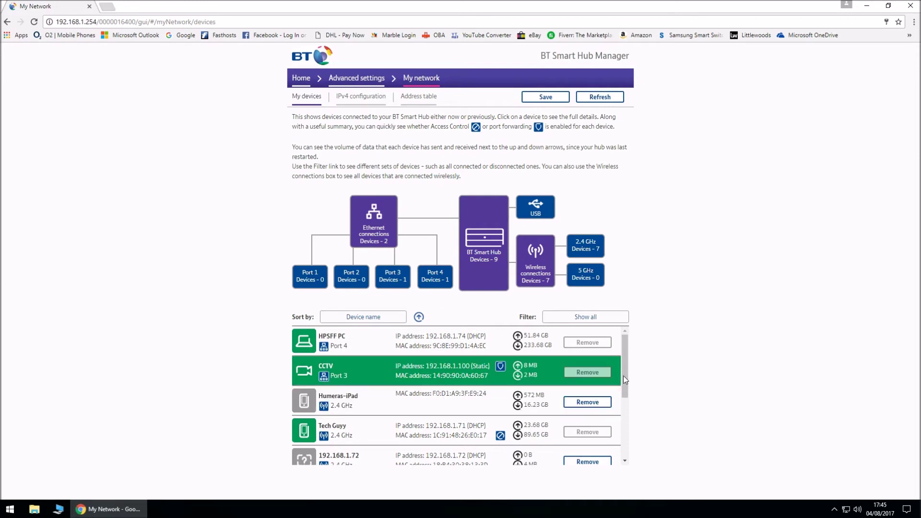
- Scroll the admin device list down and open the editable details for 192.168.1.72
scroll(624, 376, "down", 2)
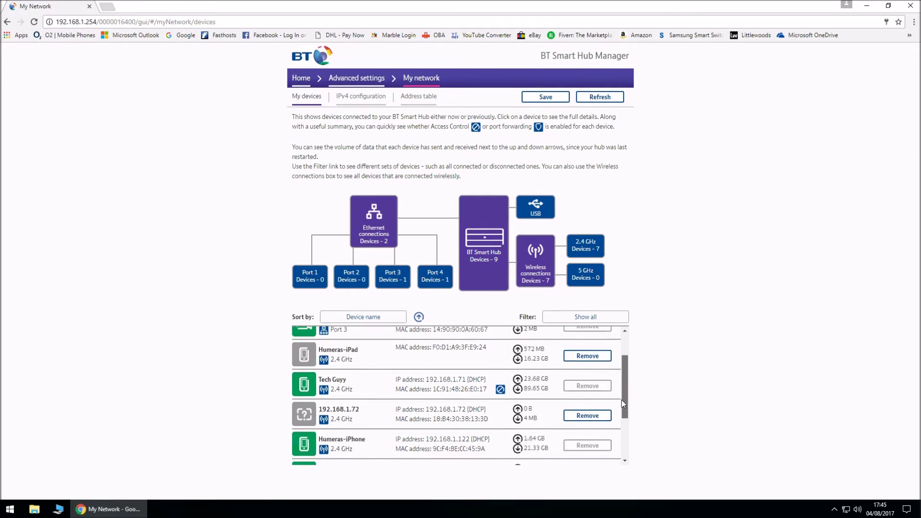
left_click(388, 414)
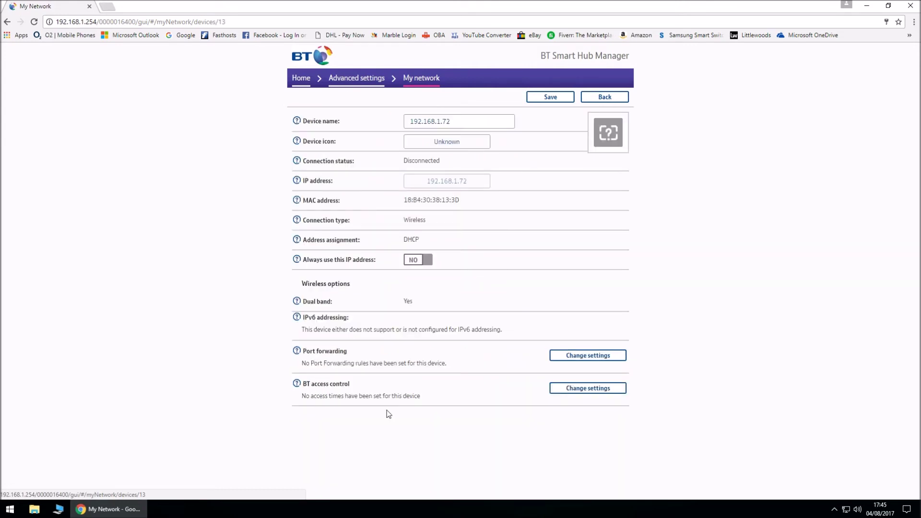
- Replace the 192.168.1.72 device name with 'Dell Laptop'
left_click(460, 122)
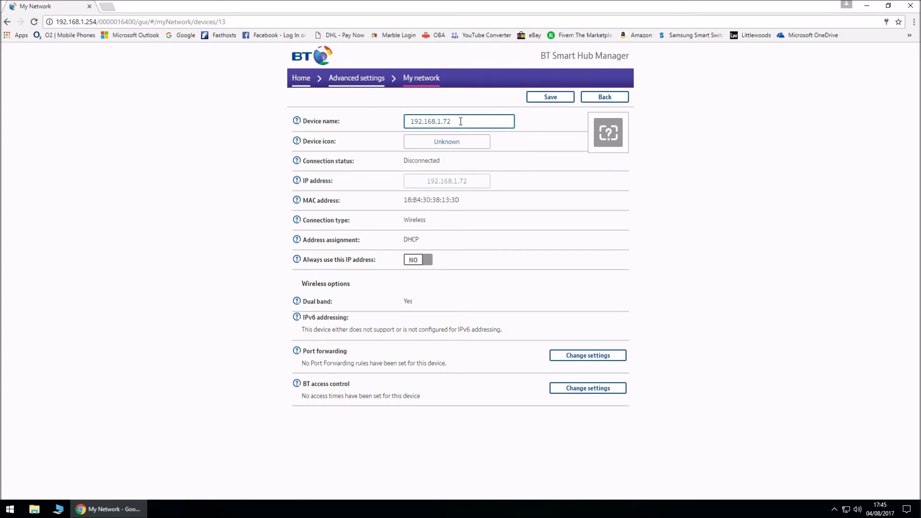
key("BackSpace")
key("BackSpace")
key("BackSpace")
key("BackSpace")
key("BackSpace")
key("BackSpace")
key("BackSpace")
key("BackSpace")
key("BackSpace")
key("BackSpace")
key("BackSpace")
key("BackSpace")
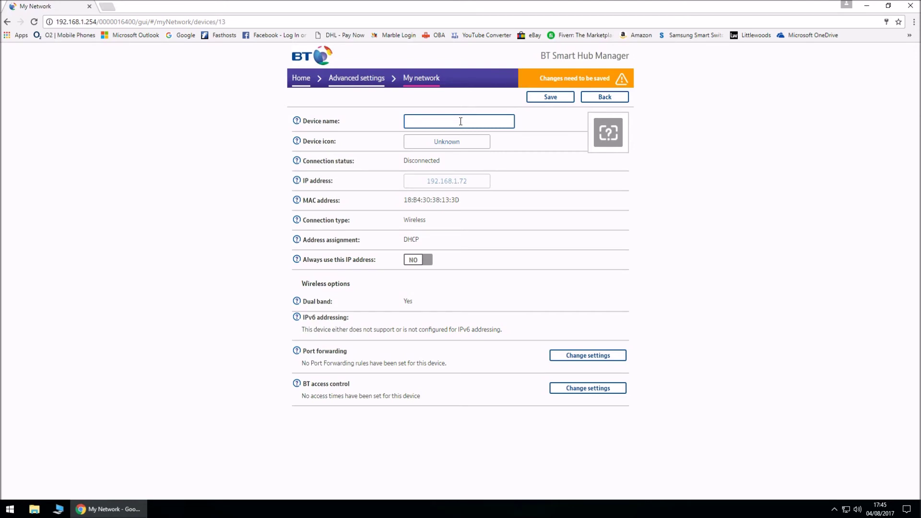
type("Dell Laptop")
- Change the Dell Laptop device icon from Unknown to PC/Laptop
left_click(456, 145)
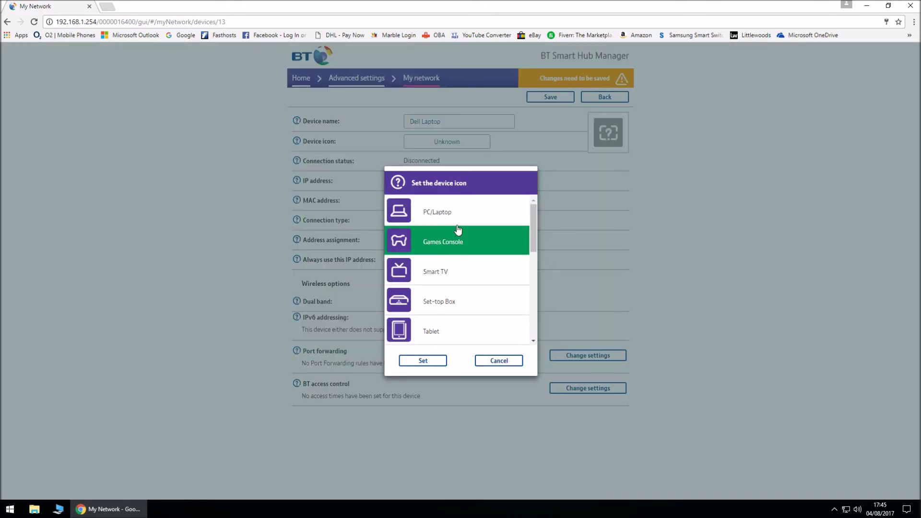
left_click(447, 217)
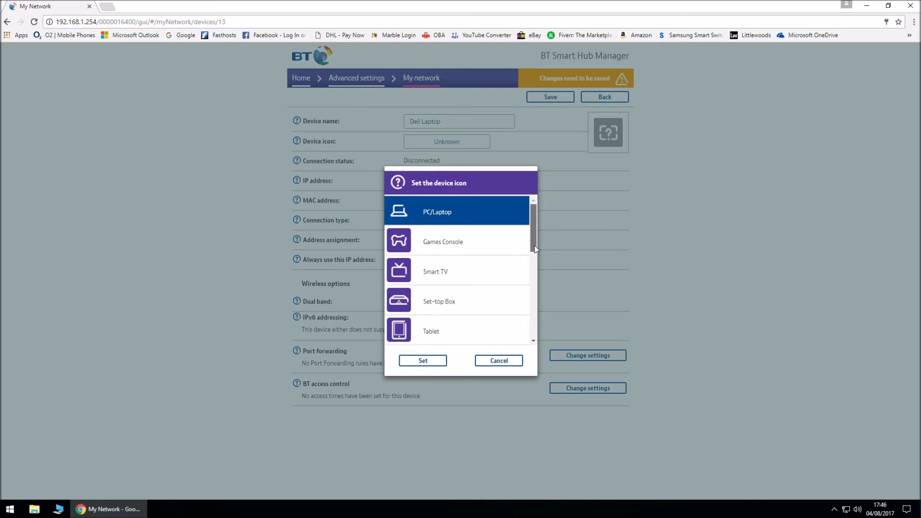
left_click_drag(535, 246, 531, 272)
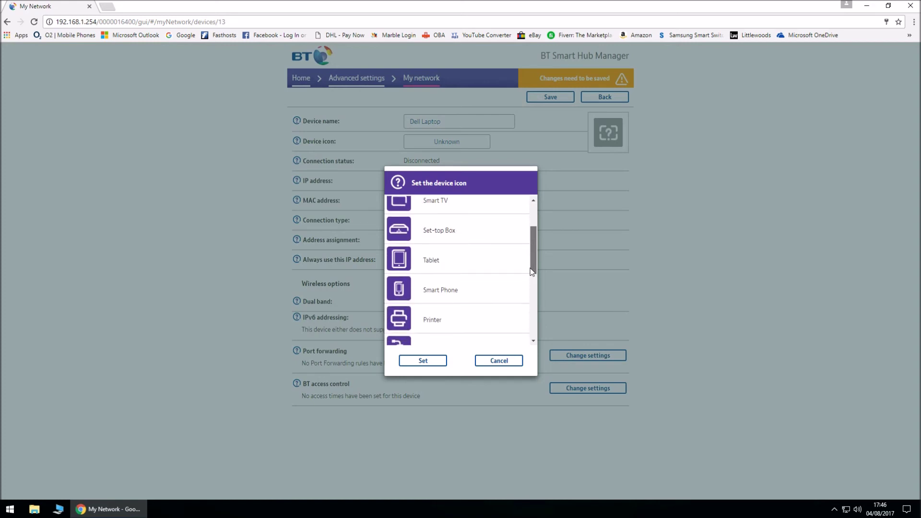
scroll(533, 328, "down", 2)
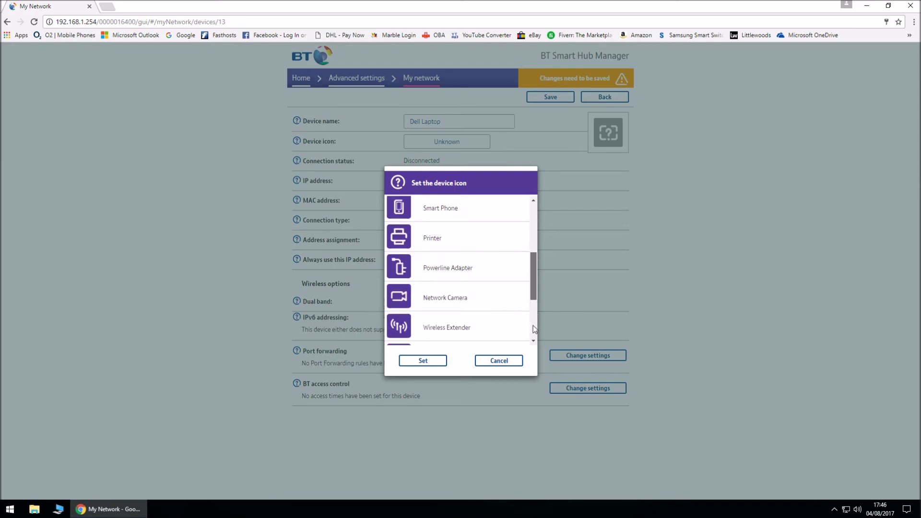
scroll(533, 327, "down", 3)
left_click_drag(533, 301, 538, 201)
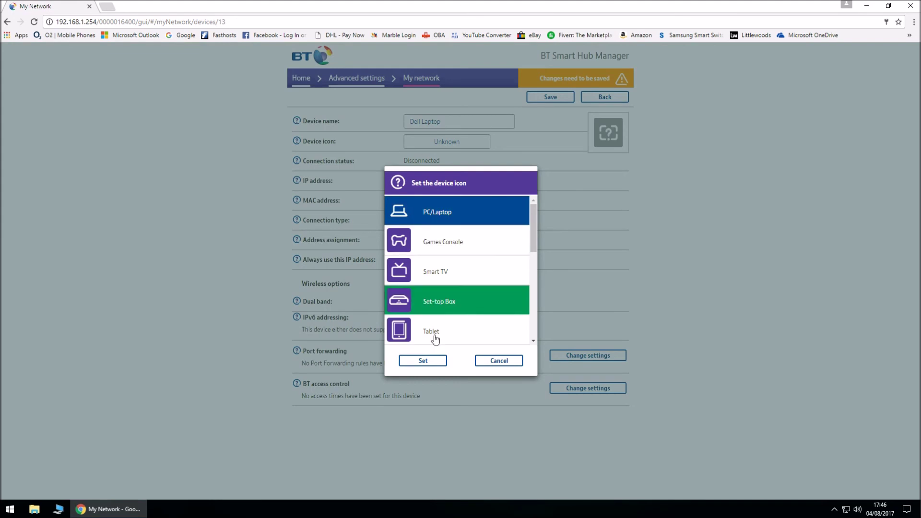
left_click(424, 360)
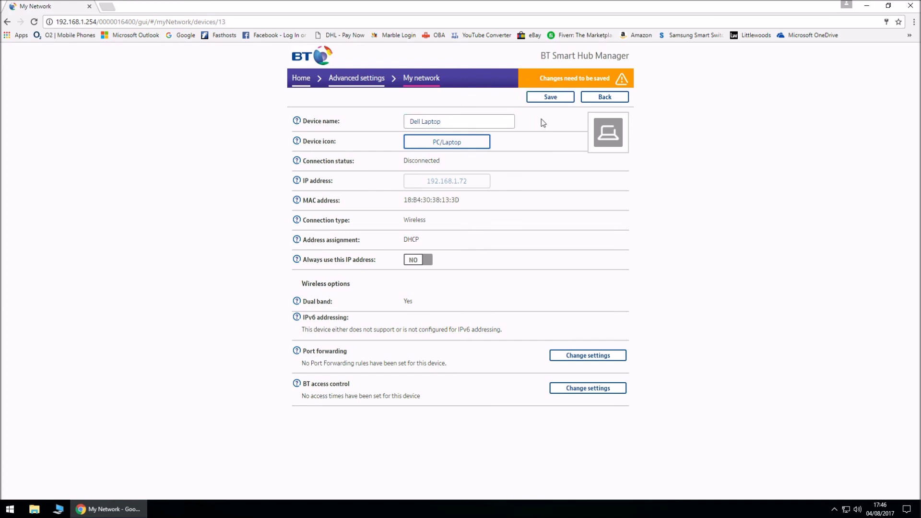
- Save the 'Dell Laptop' name and PC/Laptop icon changes
left_click(550, 97)
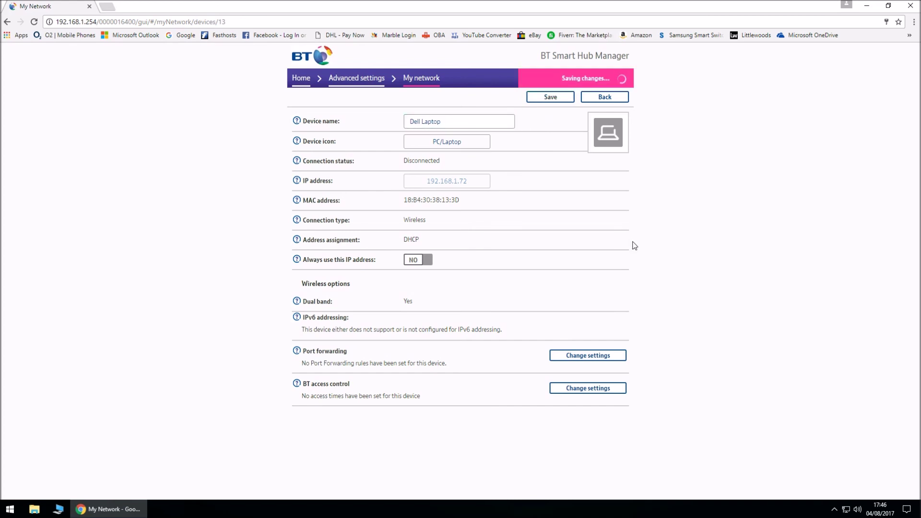